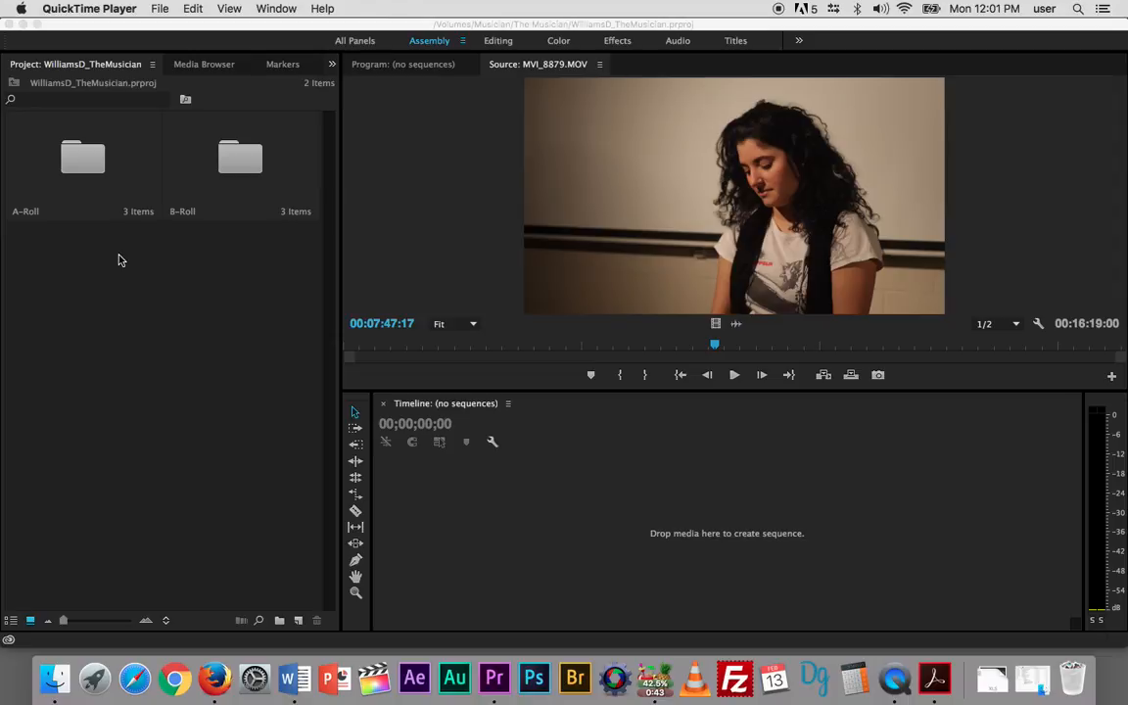
# Step: Create a new sequence named Synchro 1 using the DSLR 1080p24 preset
pyautogui.click(119, 283)
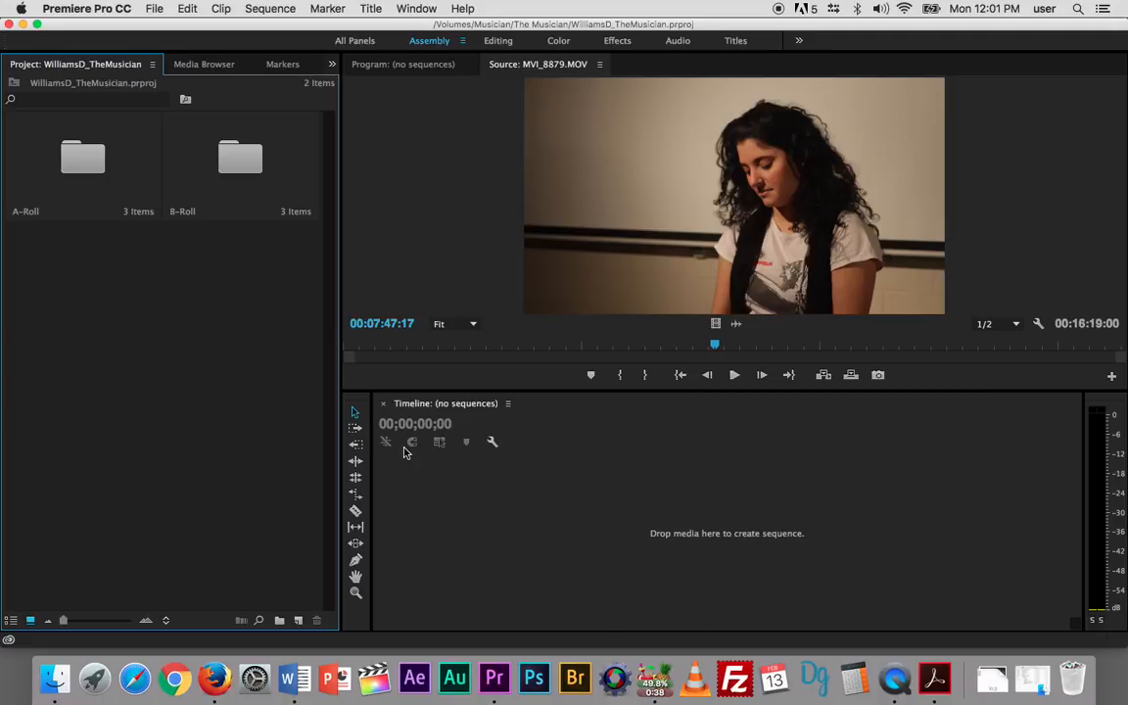
pyautogui.click(154, 12)
pyautogui.moveTo(157, 31)
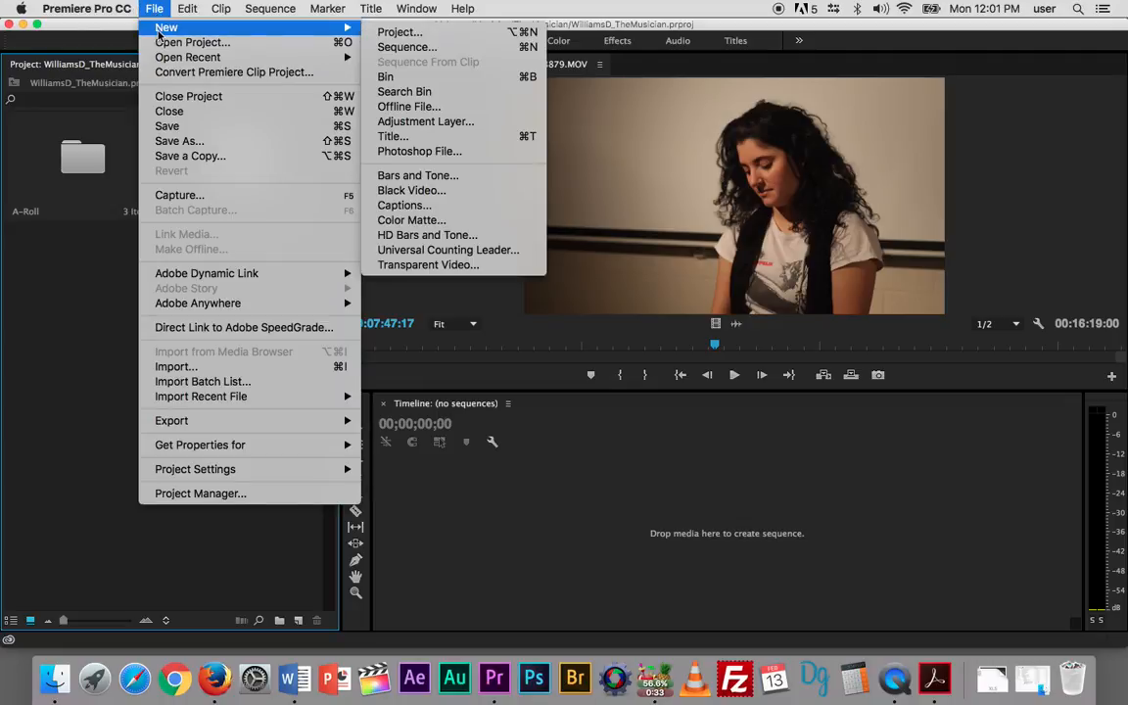
pyautogui.click(396, 48)
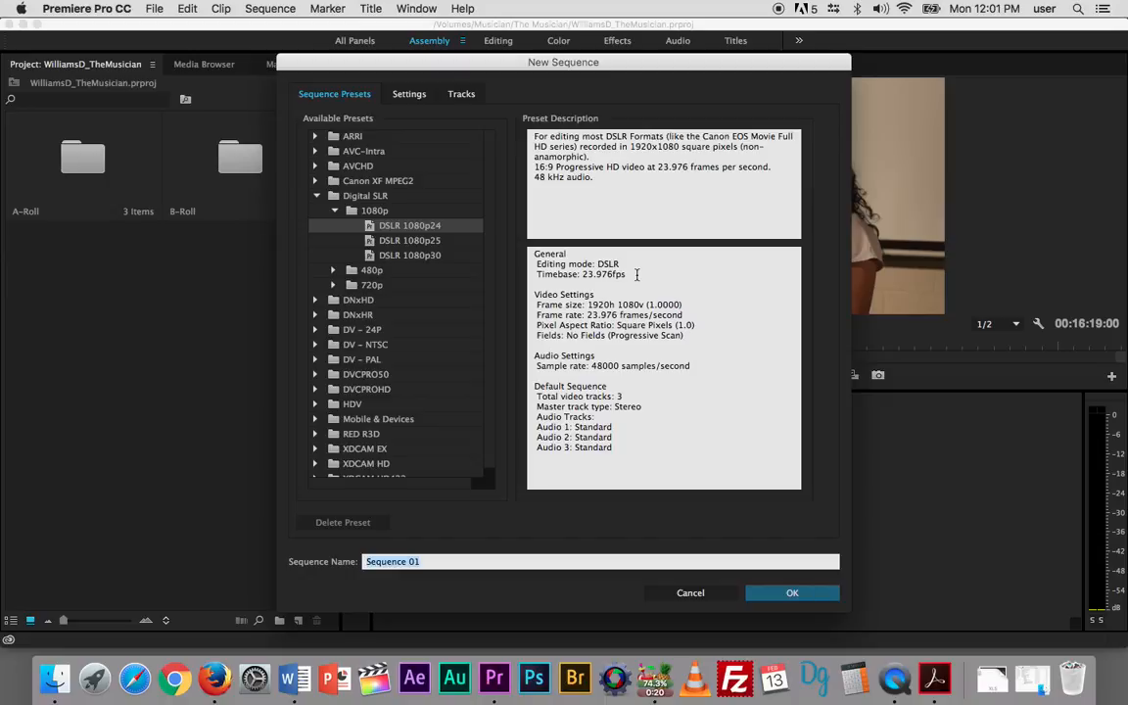
pyautogui.tripleClick(429, 560)
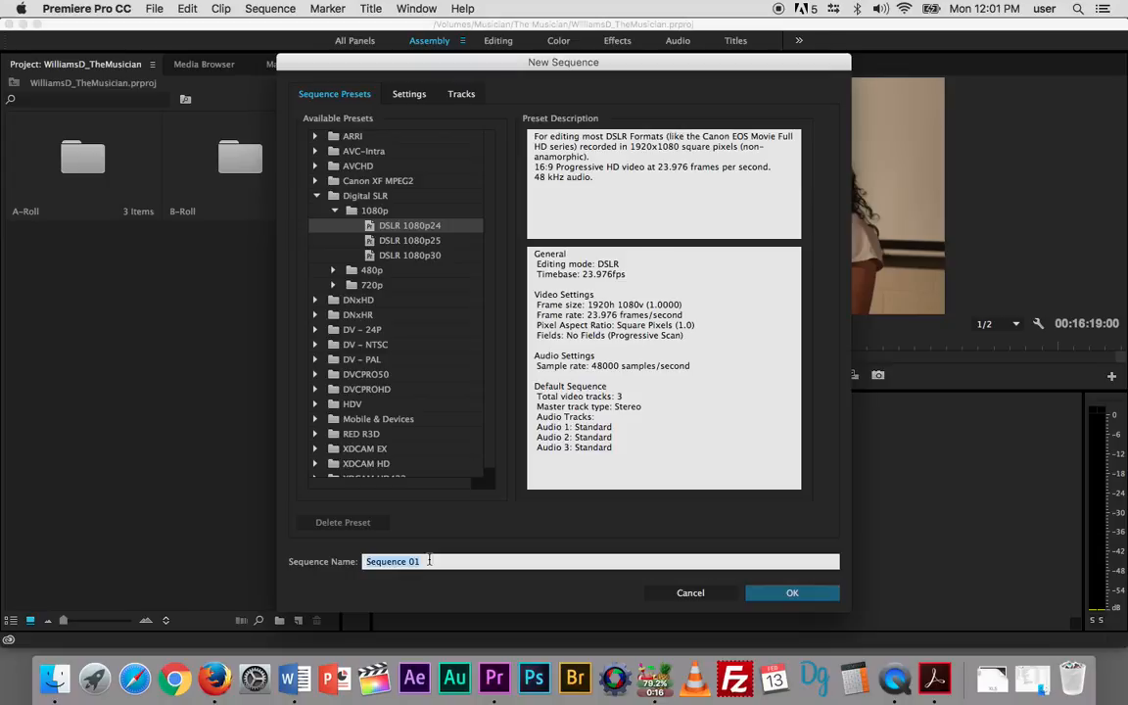
pyautogui.write('Synchro 1')
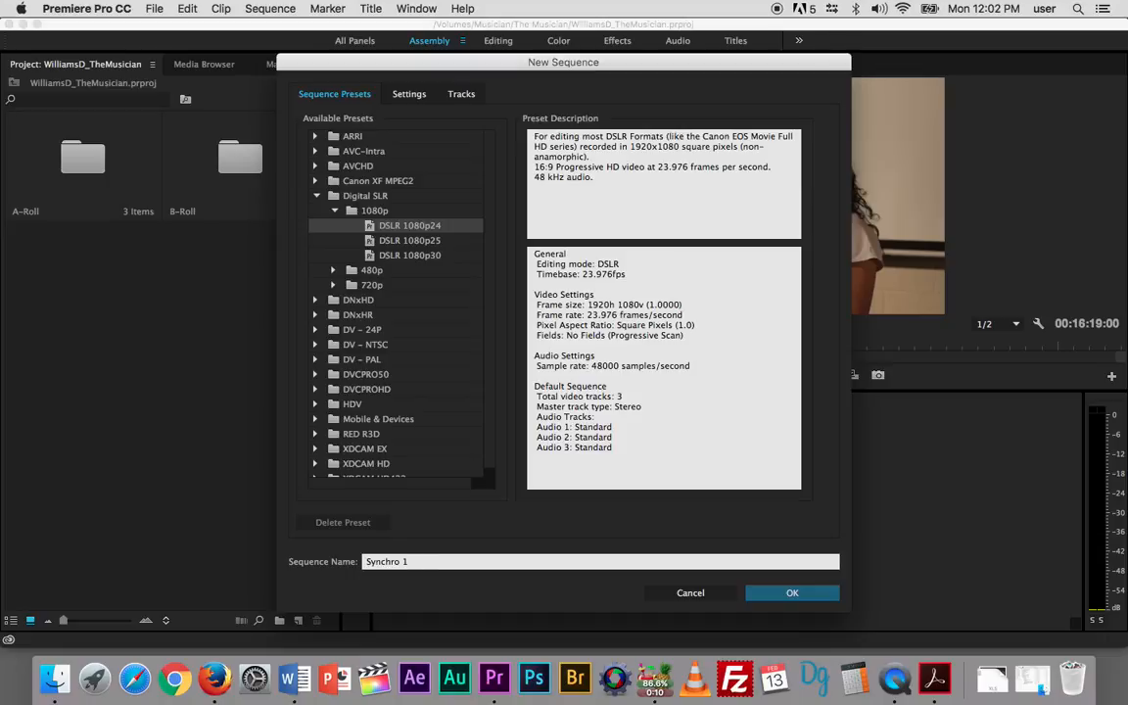
pyautogui.click(793, 593)
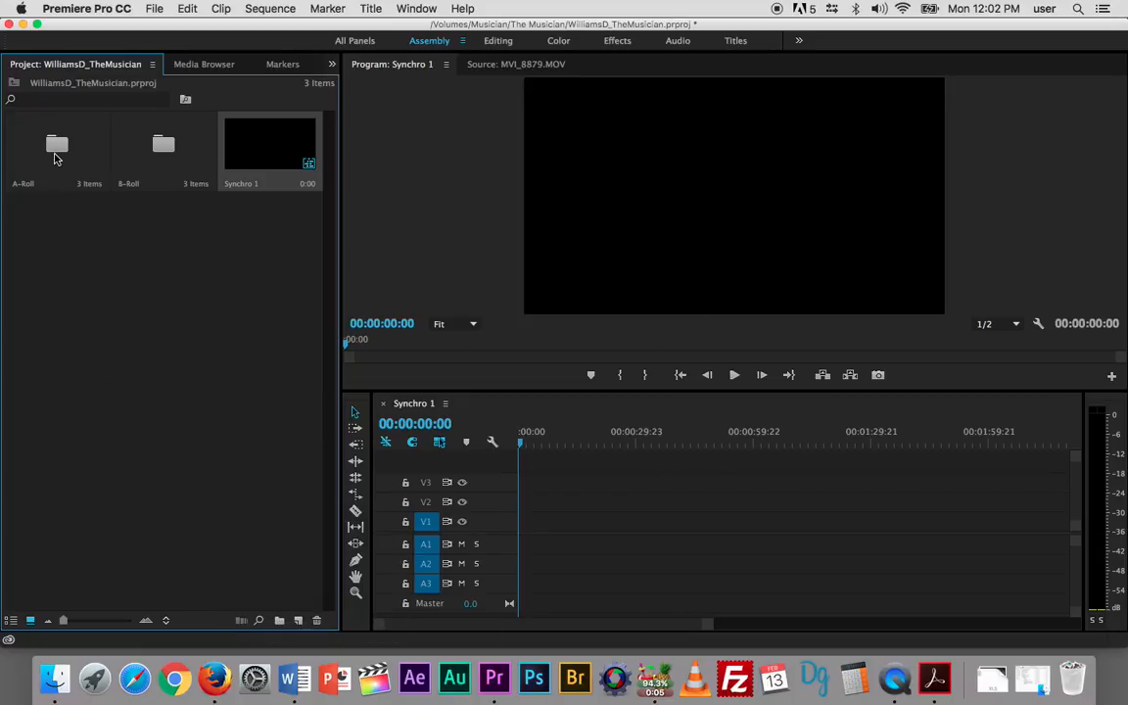
# Step: Close the Synchro 1 timeline, and move the sequence from the project root into the A-Roll bin
pyautogui.click(383, 403)
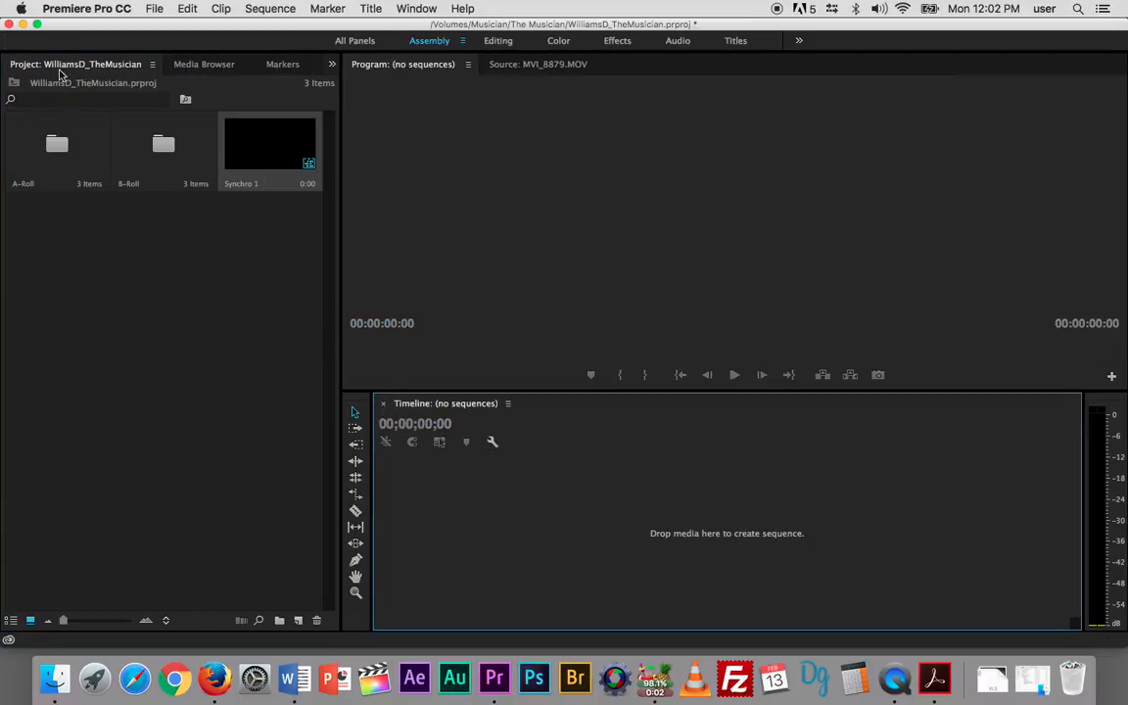
pyautogui.doubleClick(52, 159)
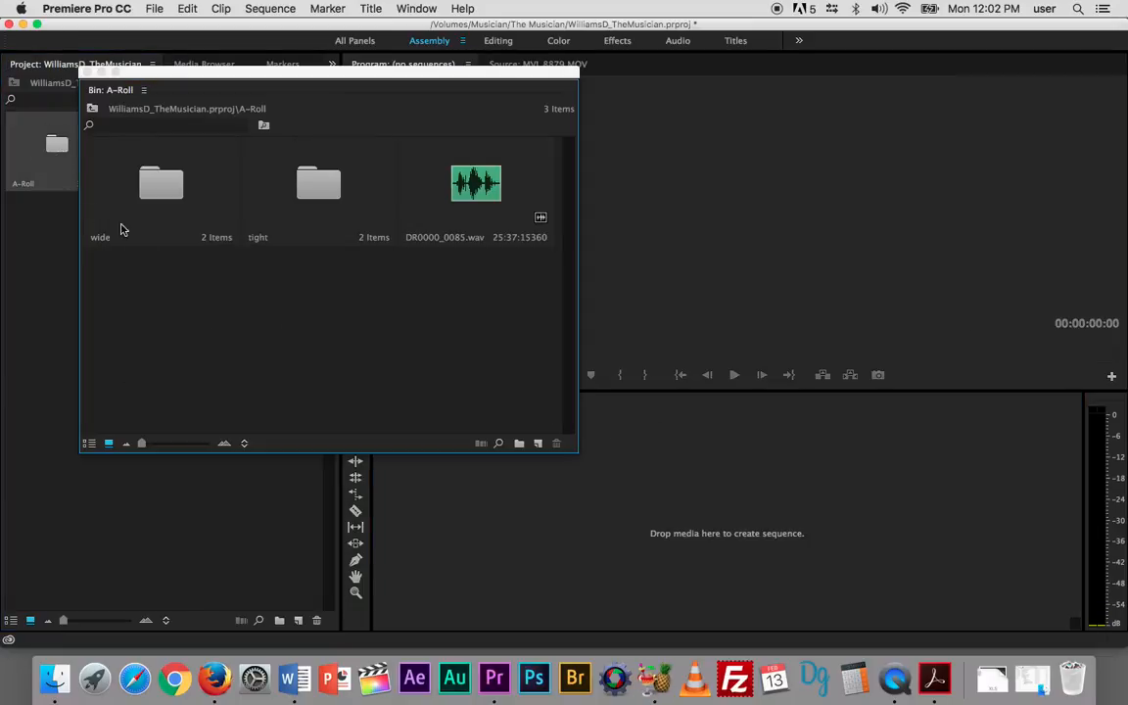
pyautogui.click(88, 72)
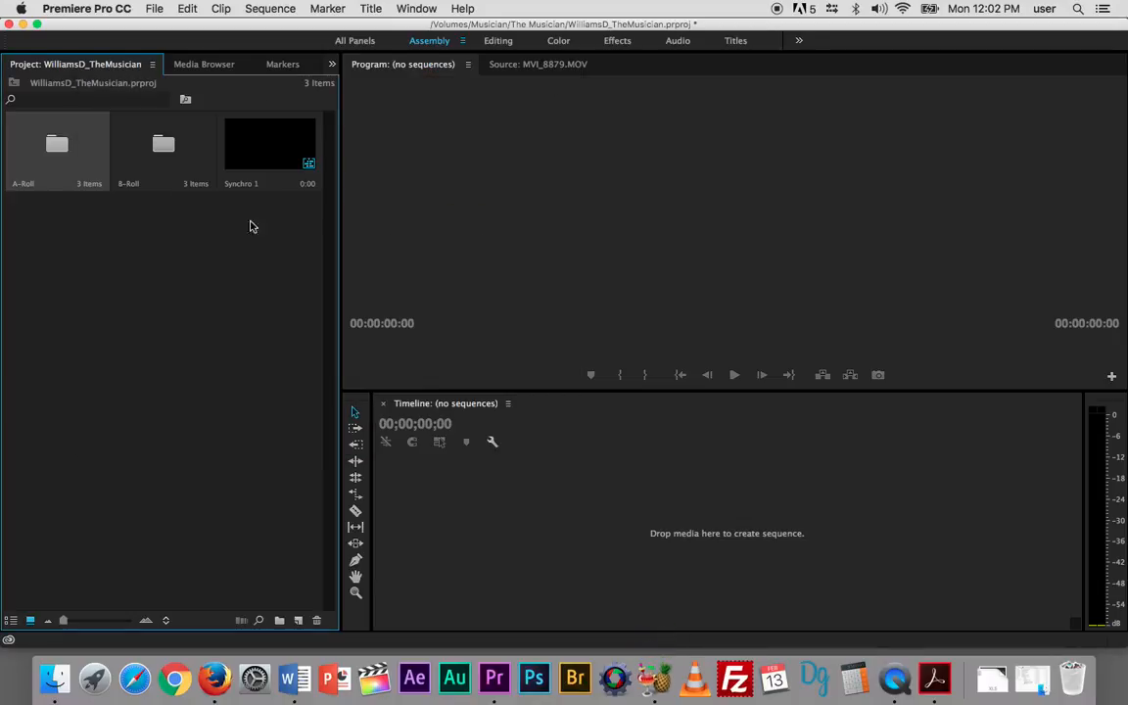
pyautogui.click(267, 152)
pyautogui.moveTo(267, 152); pyautogui.dragTo(57, 156)
pyautogui.doubleClick(83, 161)
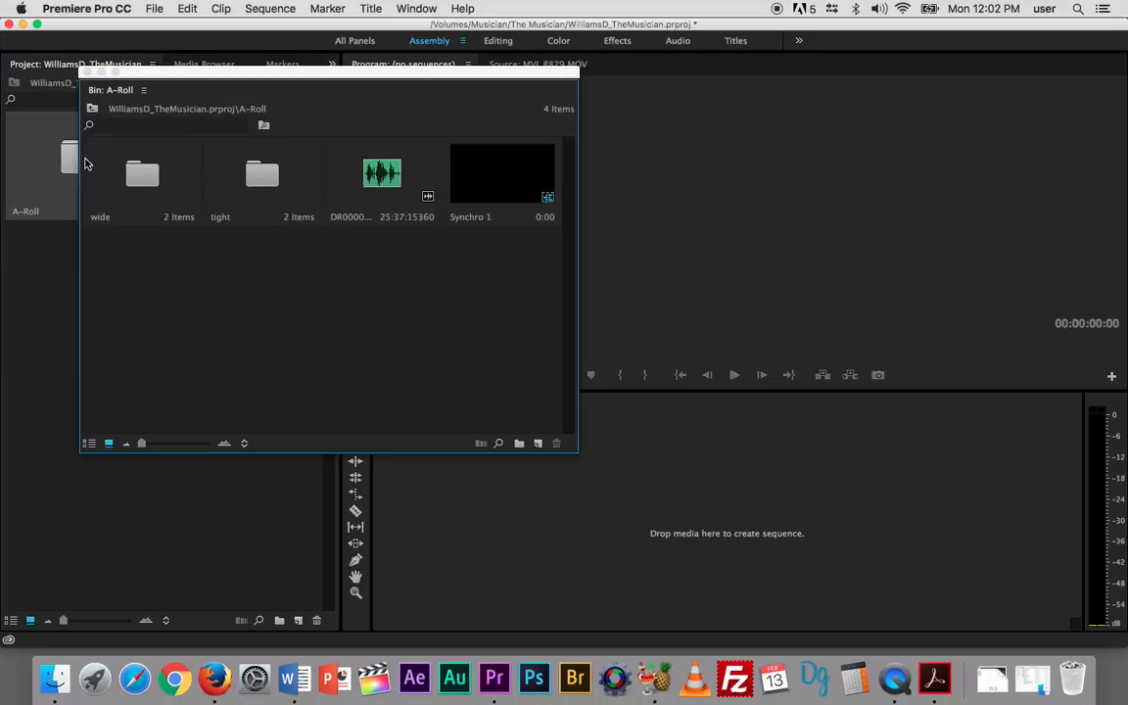
# Step: Switch to HandBrake to dismiss its queue alert, and return to Premiere Pro with the A-Roll bin window moved clear of the timeline
pyautogui.click(654, 676)
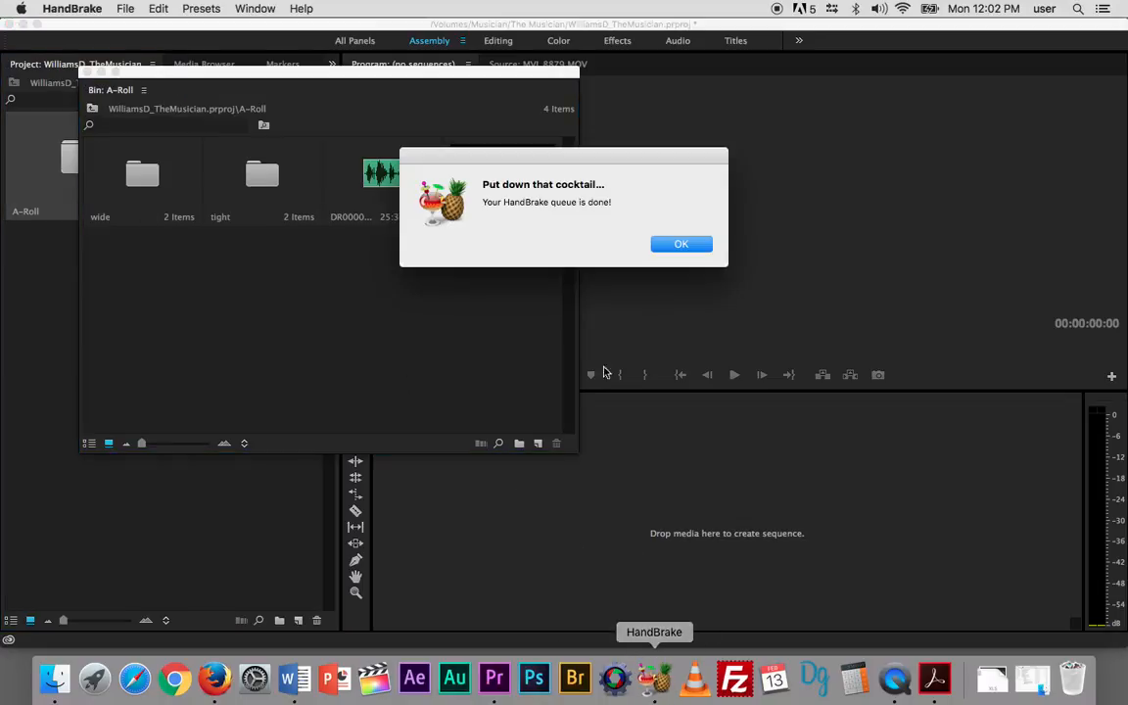
pyautogui.click(663, 248)
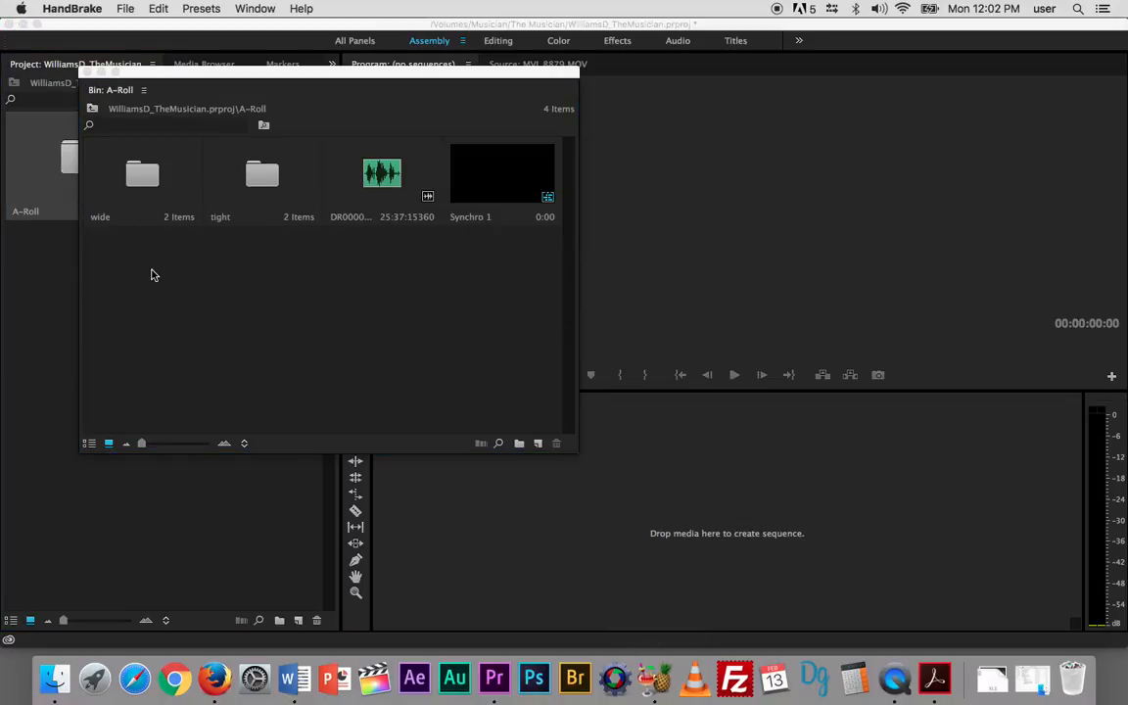
pyautogui.moveTo(152, 78); pyautogui.dragTo(85, 8)
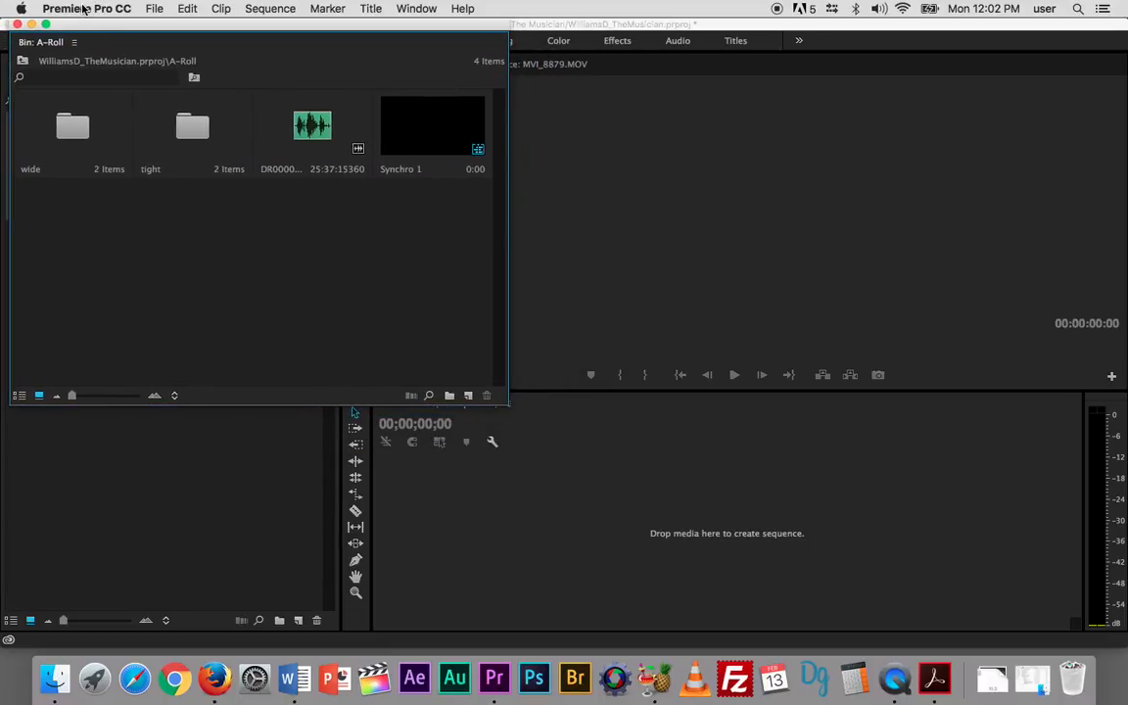
# Step: Open the wide bin and create a sequence by placing MVI_8879.MOV in the empty timeline
pyautogui.doubleClick(74, 127)
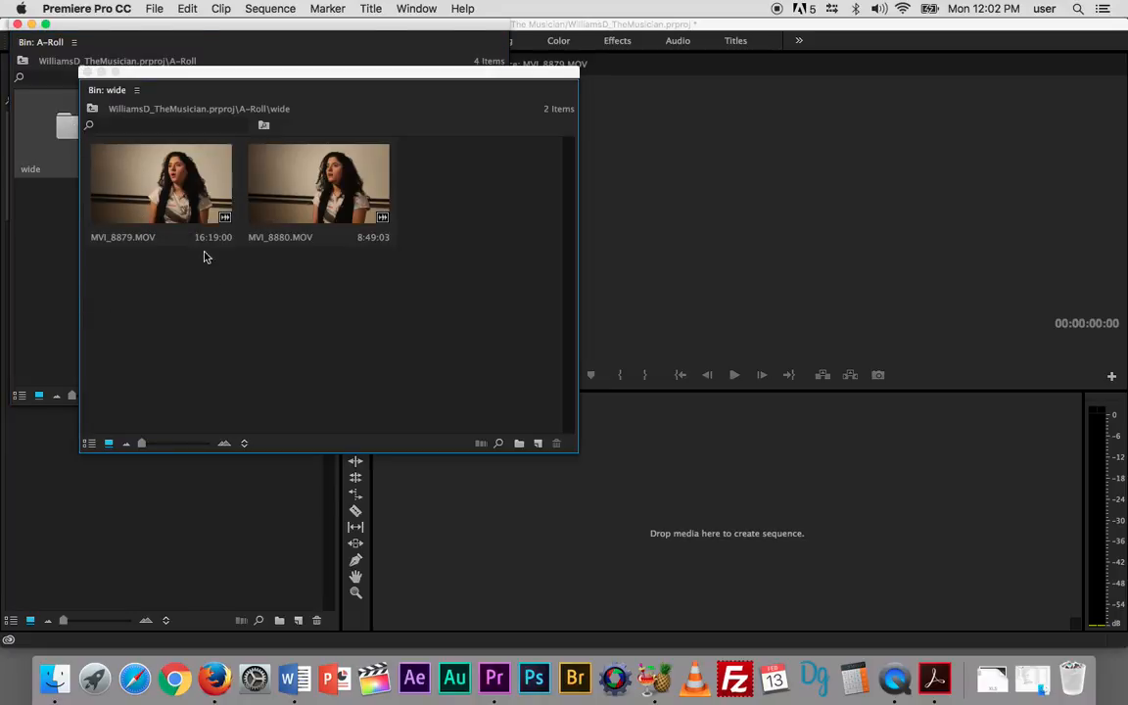
pyautogui.click(119, 183)
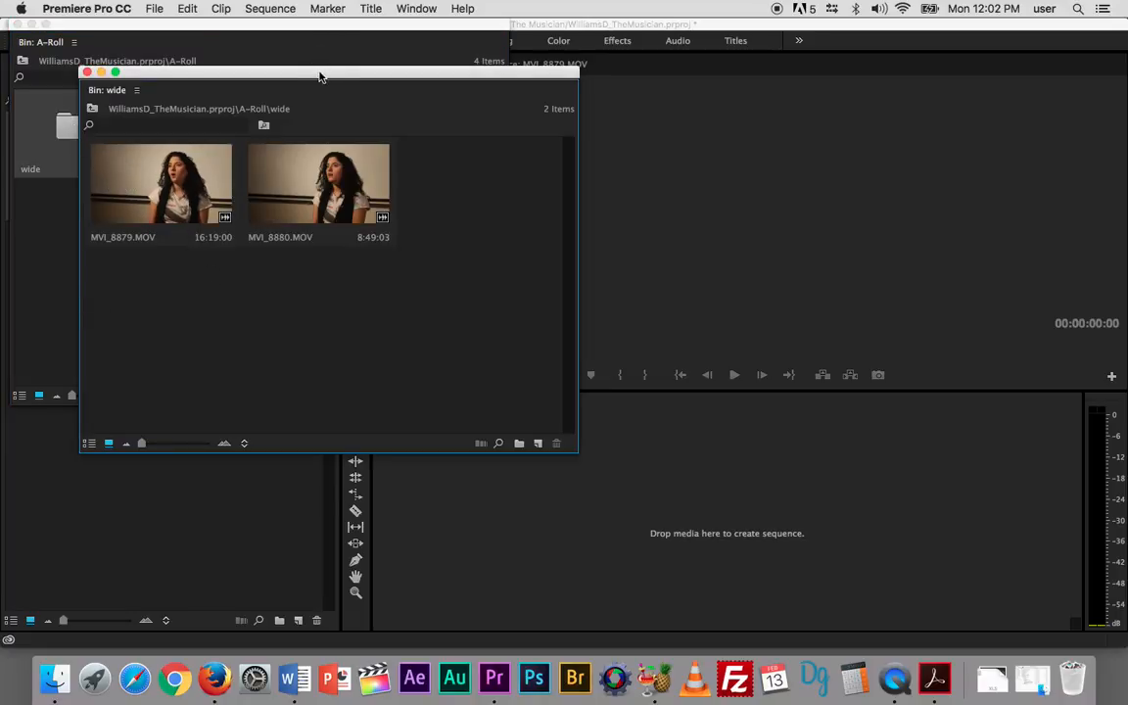
pyautogui.moveTo(319, 75); pyautogui.dragTo(237, 20)
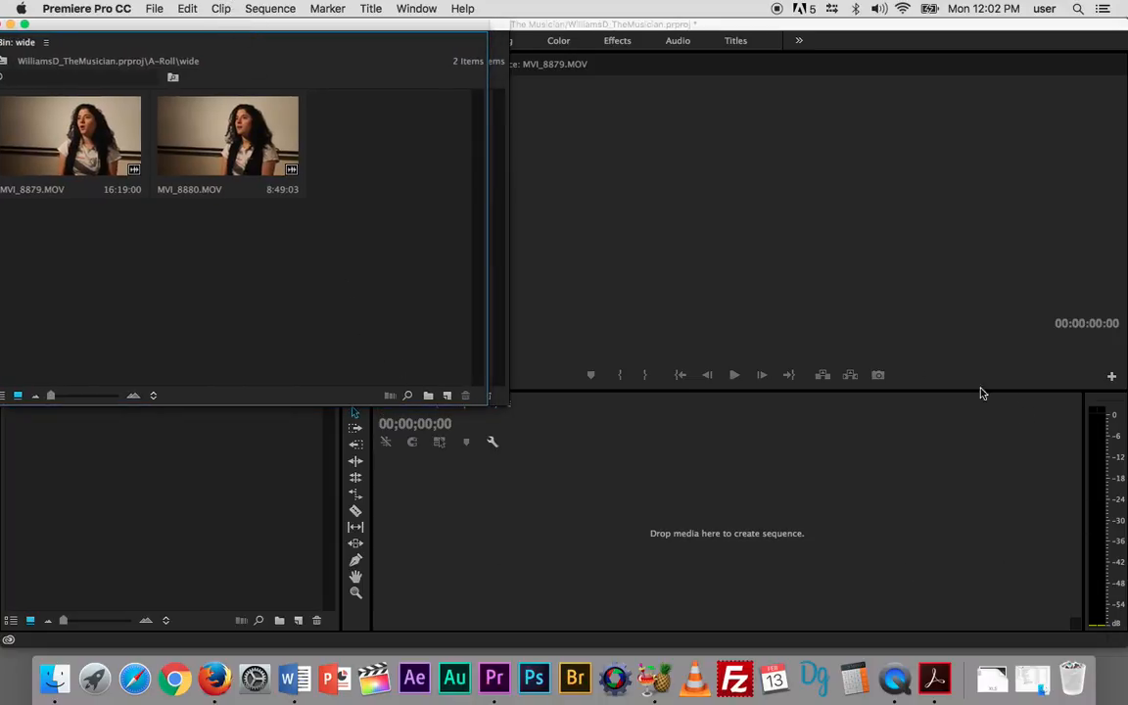
pyautogui.click(51, 146)
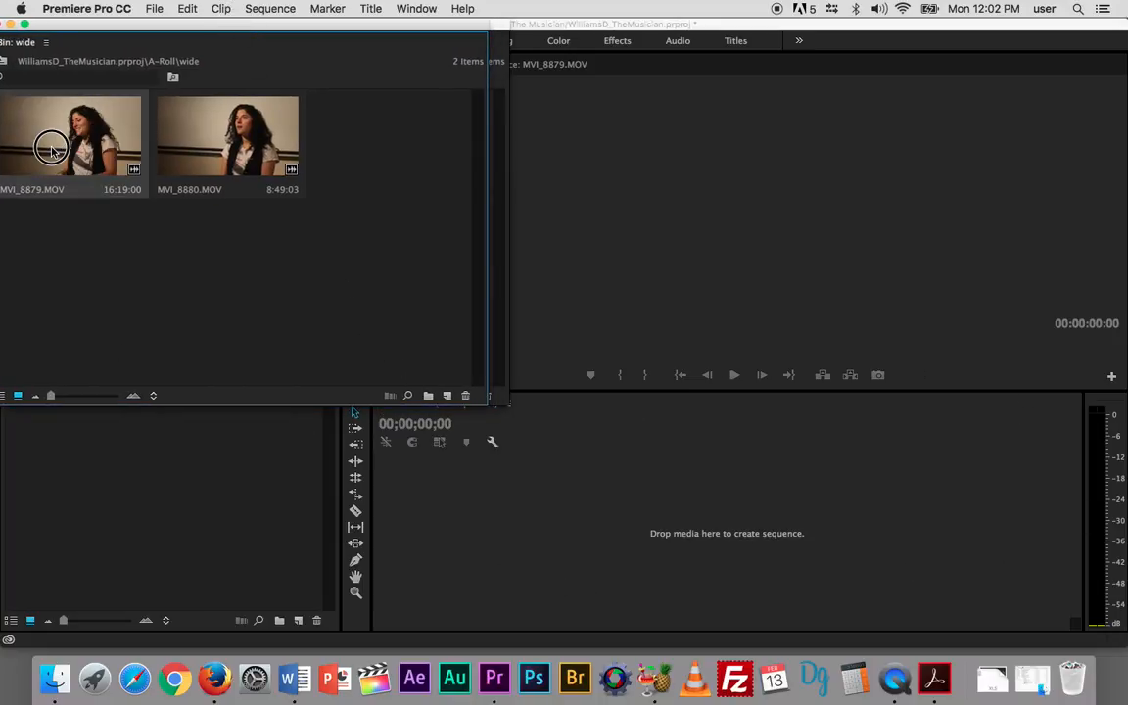
pyautogui.moveTo(51, 147); pyautogui.dragTo(543, 526)
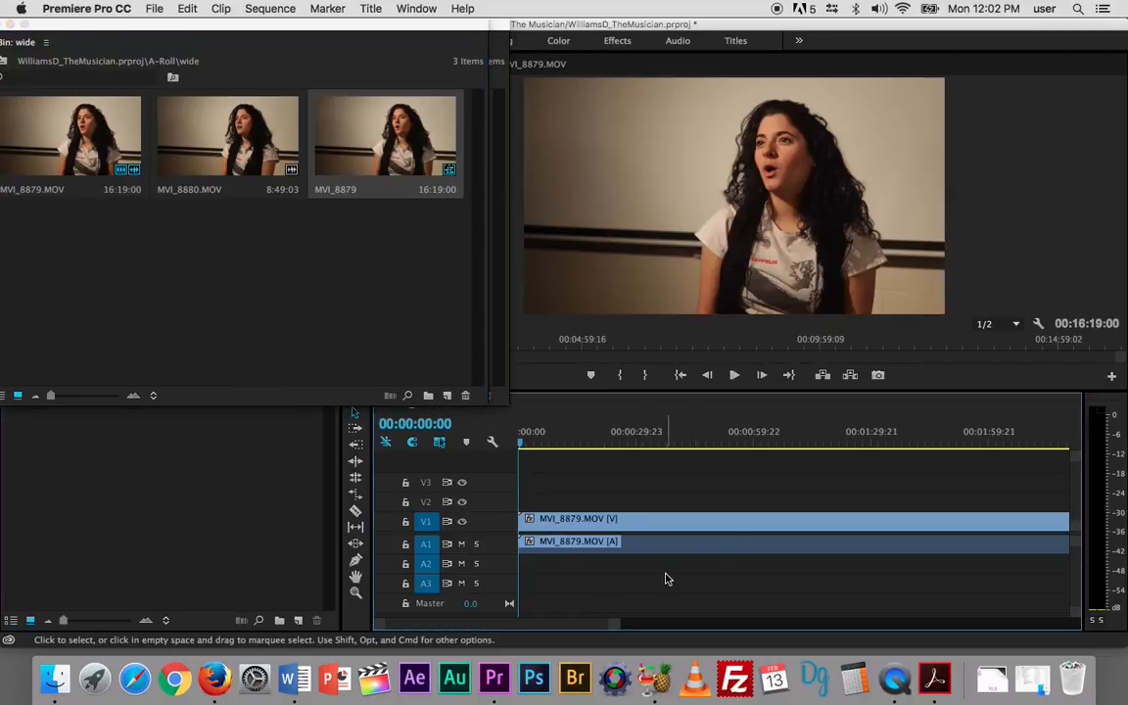
# Step: Rename the new MVI_8879 sequence in the wide bin as Synchro 02
pyautogui.moveTo(378, 30); pyautogui.dragTo(306, 5)
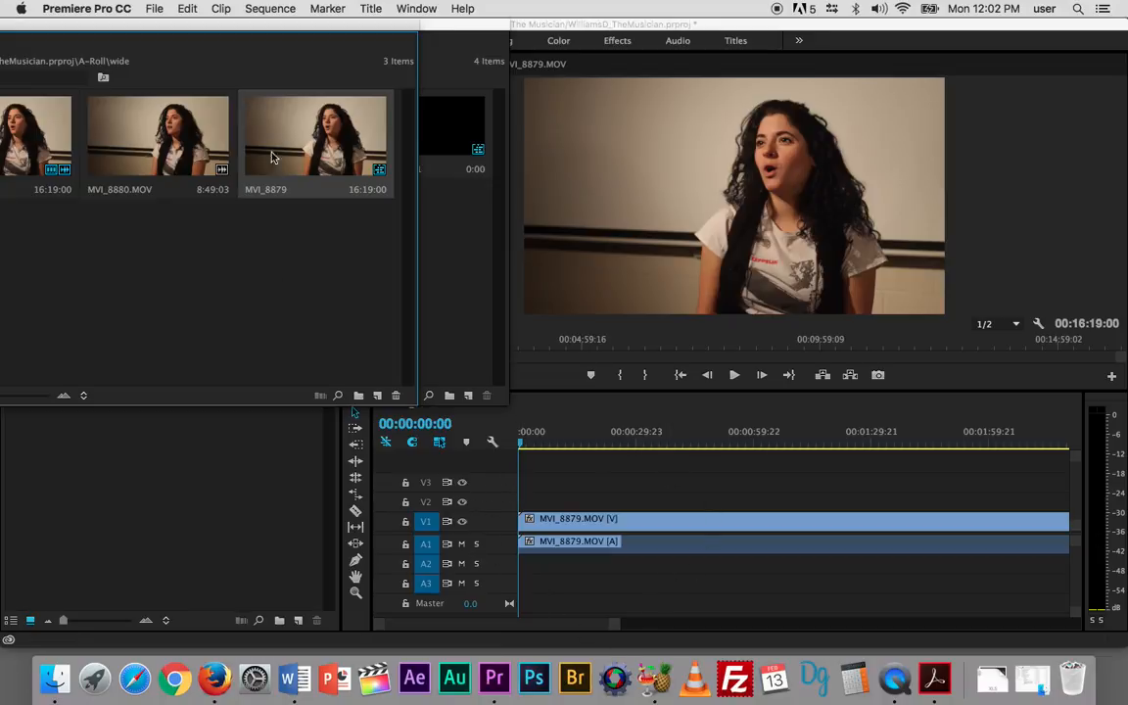
pyautogui.moveTo(172, 13); pyautogui.dragTo(412, 16)
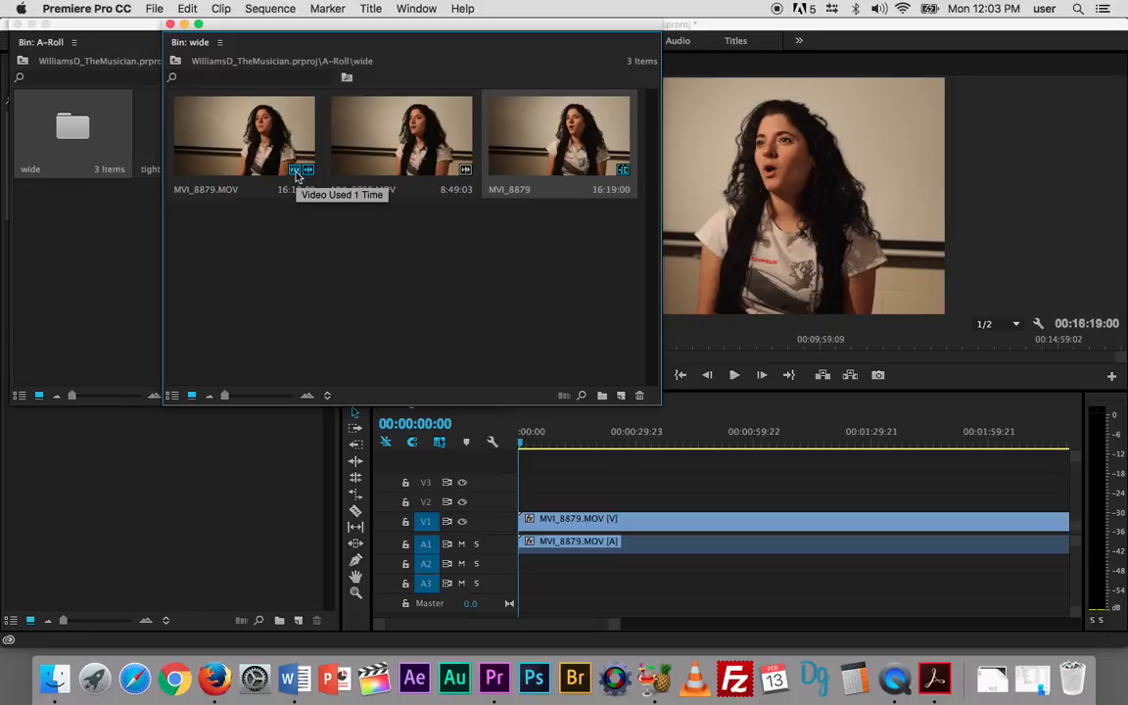
pyautogui.click(515, 189)
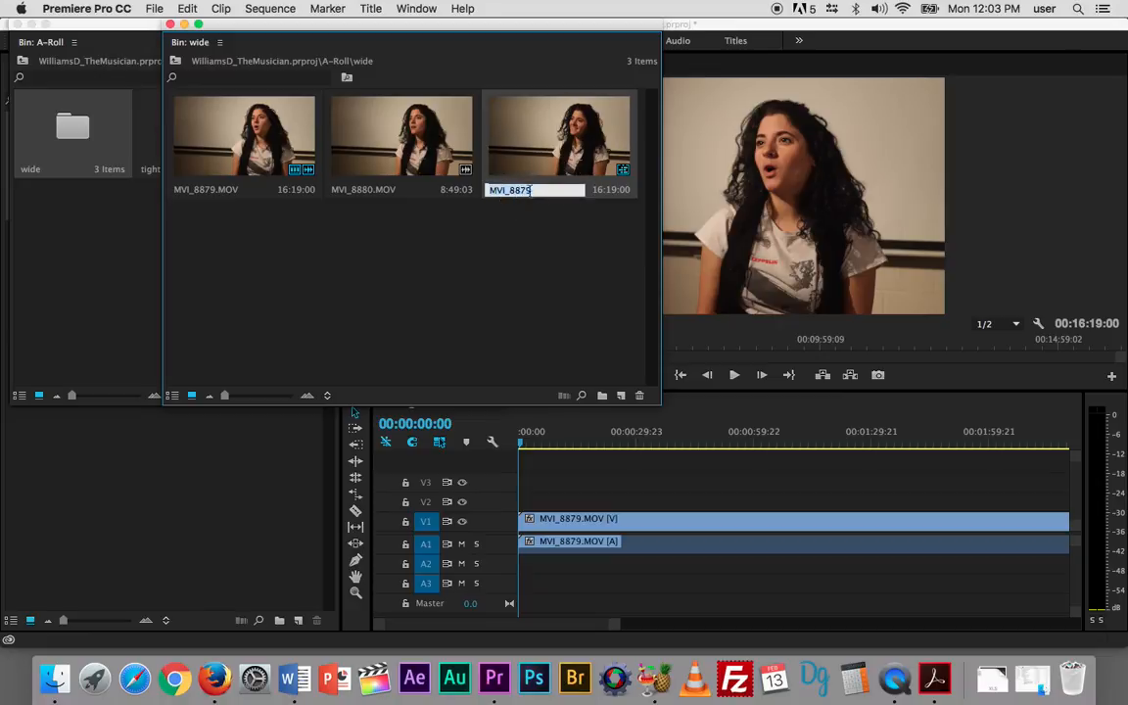
pyautogui.write('Synchro 02')
pyautogui.click(499, 213)
# Step: Move the Synchro 02 sequence from the wide bin into the A-Roll bin and close the wide bin
pyautogui.moveTo(376, 14); pyautogui.dragTo(654, 12)
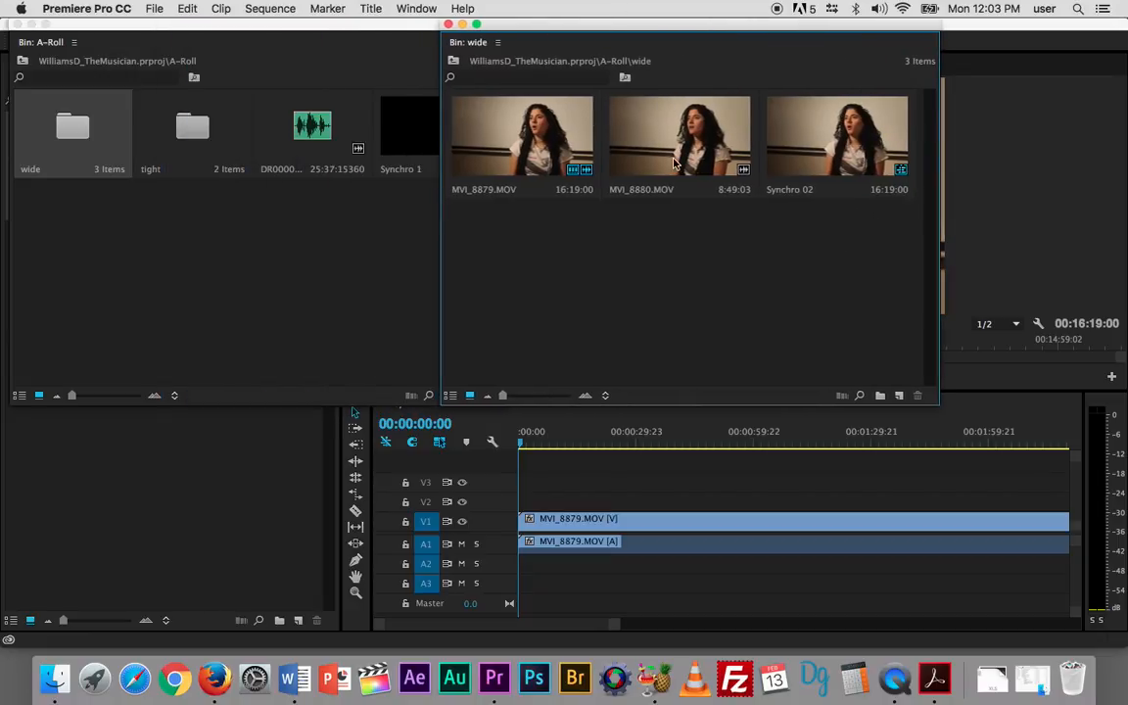
pyautogui.moveTo(197, 275); pyautogui.dragTo(198, 278)
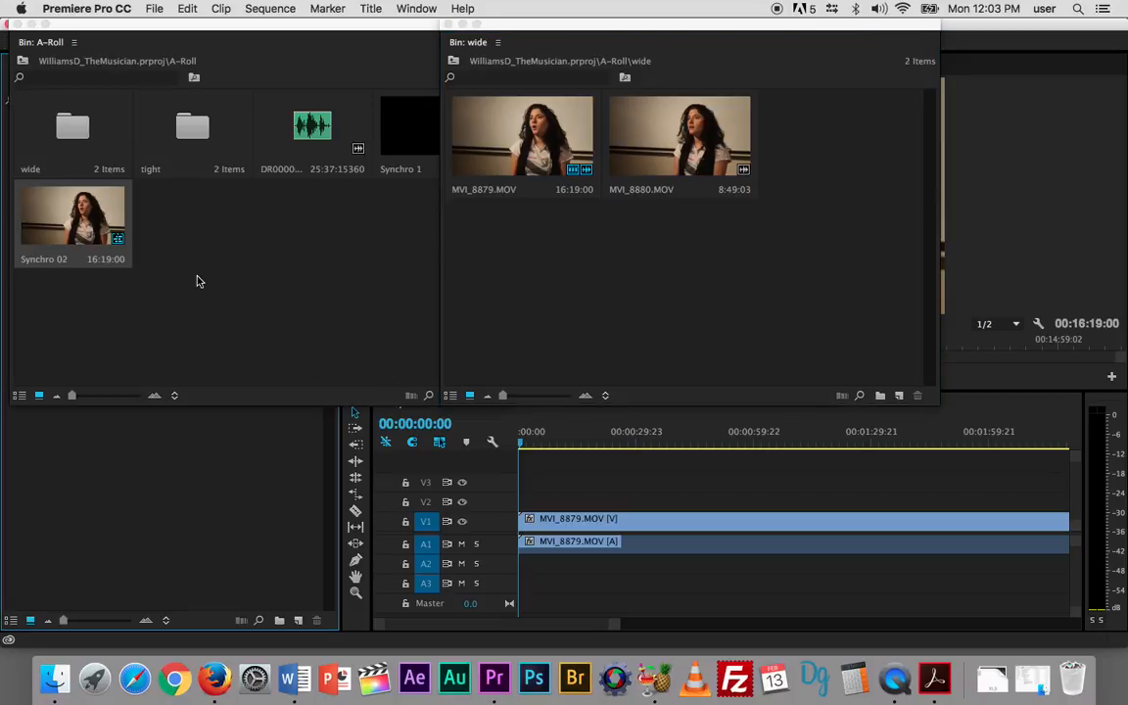
pyautogui.click(447, 24)
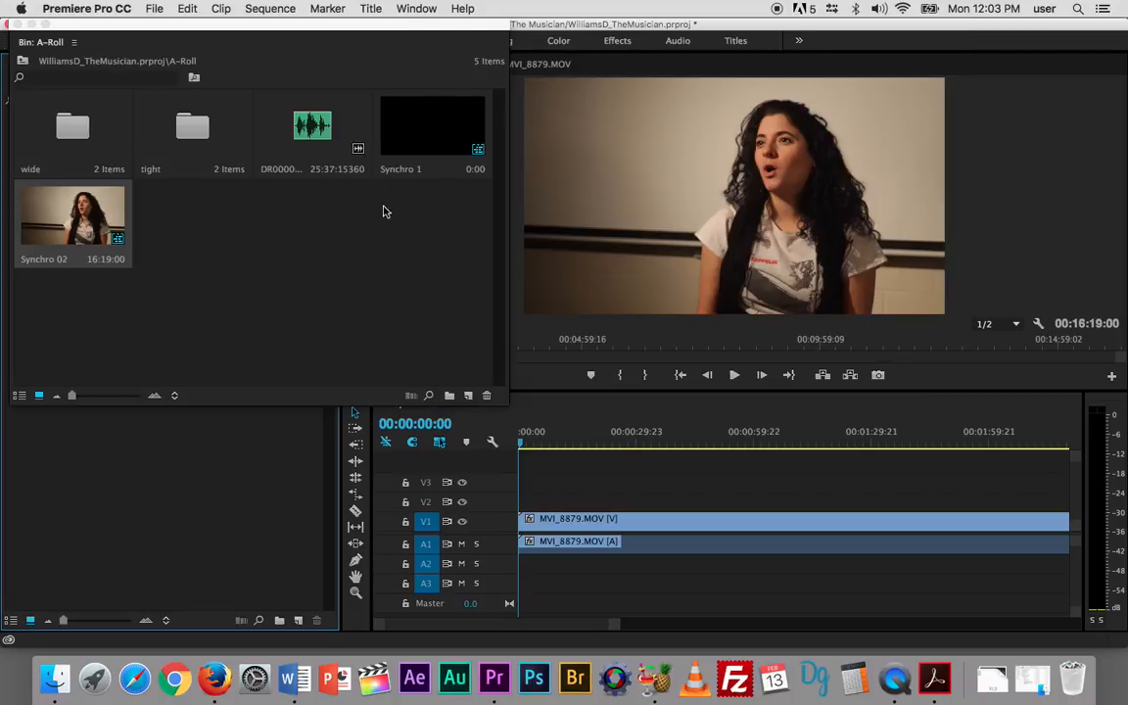
# Step: Delete the MVI_8879.MOV clip from the Synchro 02 timeline to empty the sequence
pyautogui.click(608, 522)
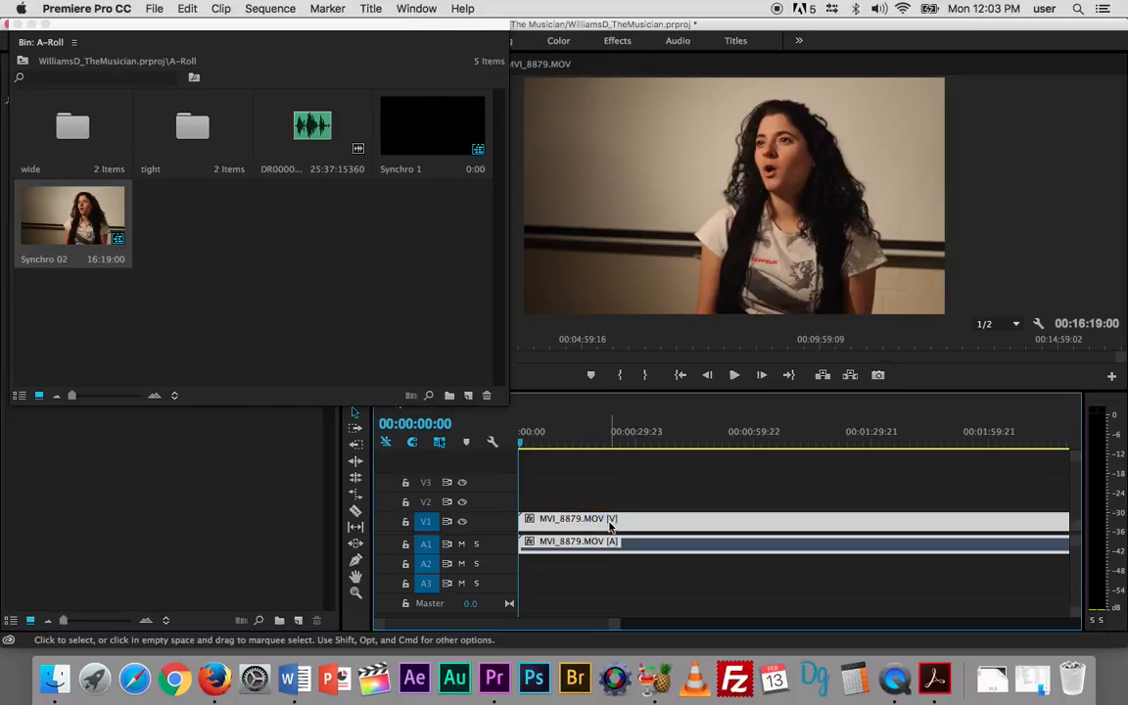
pyautogui.press('Delete')
pyautogui.click(328, 250)
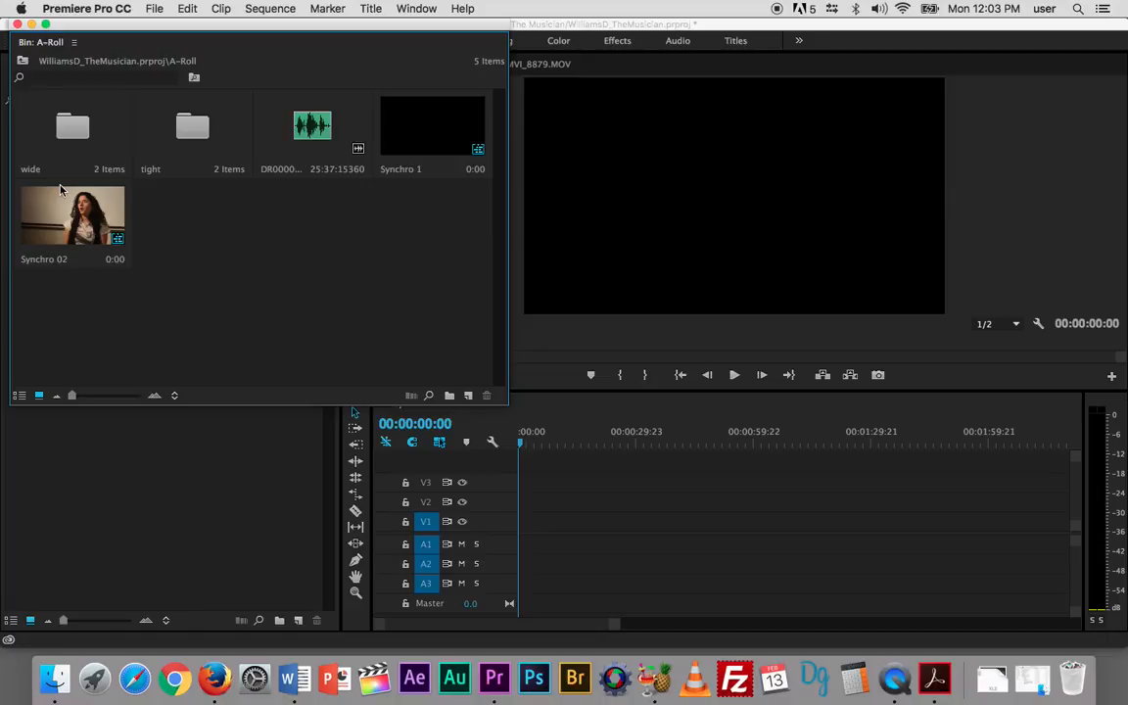
# Step: Open the tight bin and create a new sequence from the MVI_8036.MOV clip
pyautogui.doubleClick(193, 147)
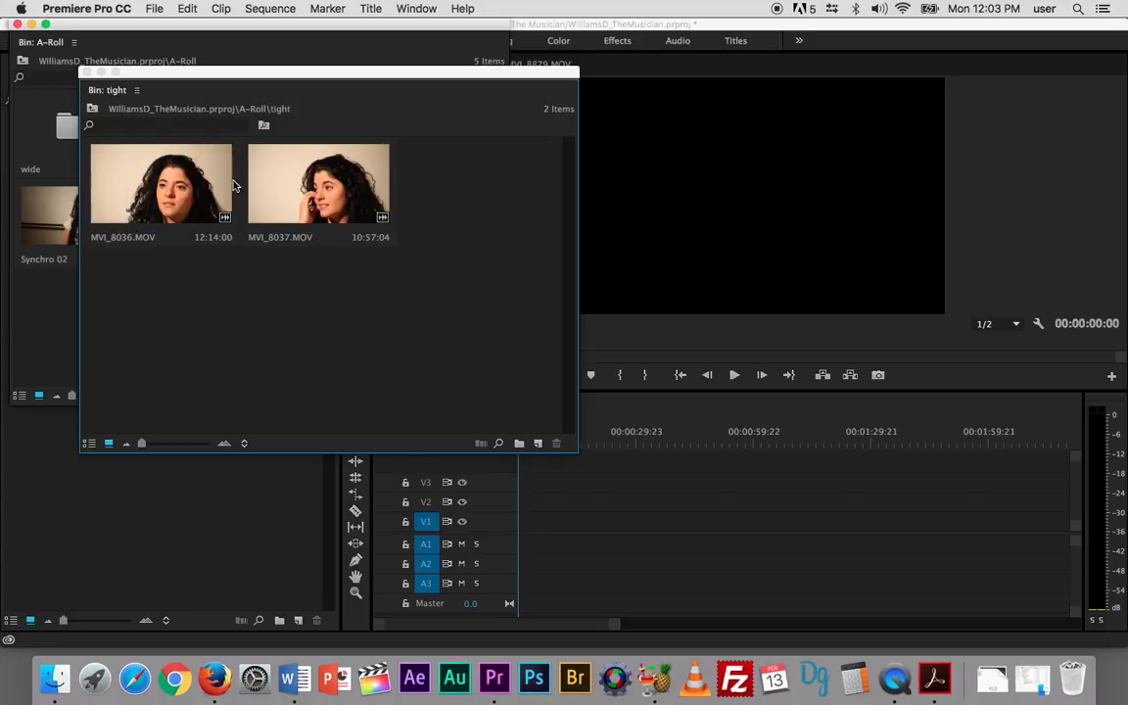
pyautogui.click(180, 189)
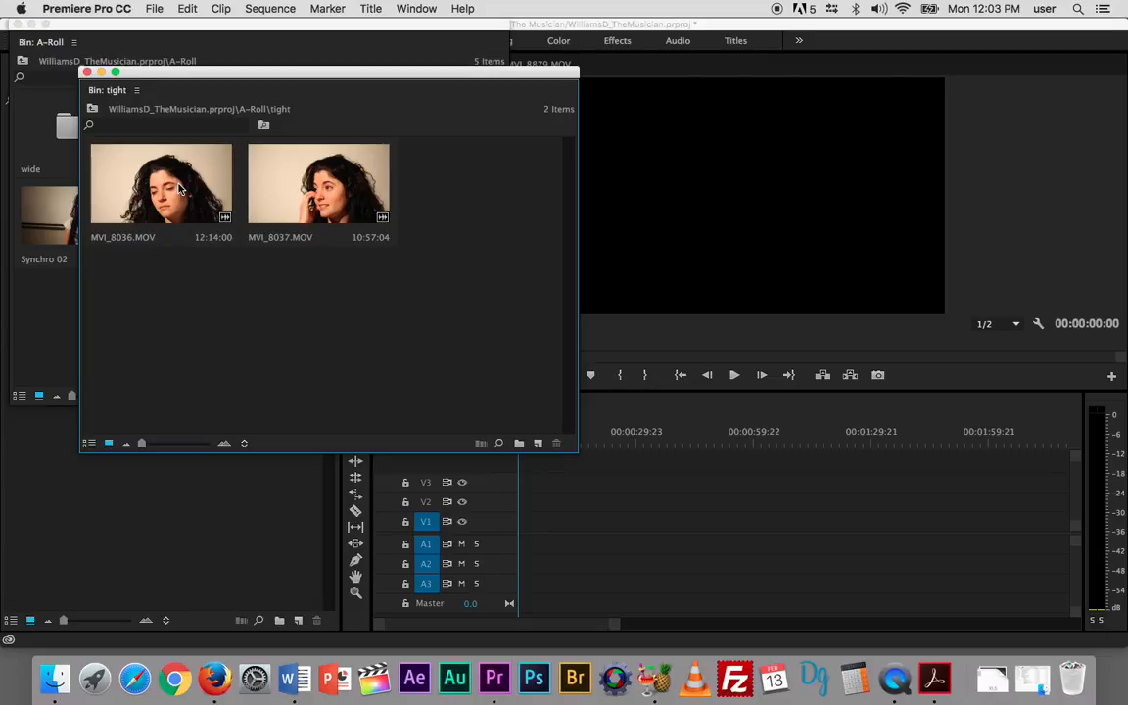
pyautogui.rightClick(180, 188)
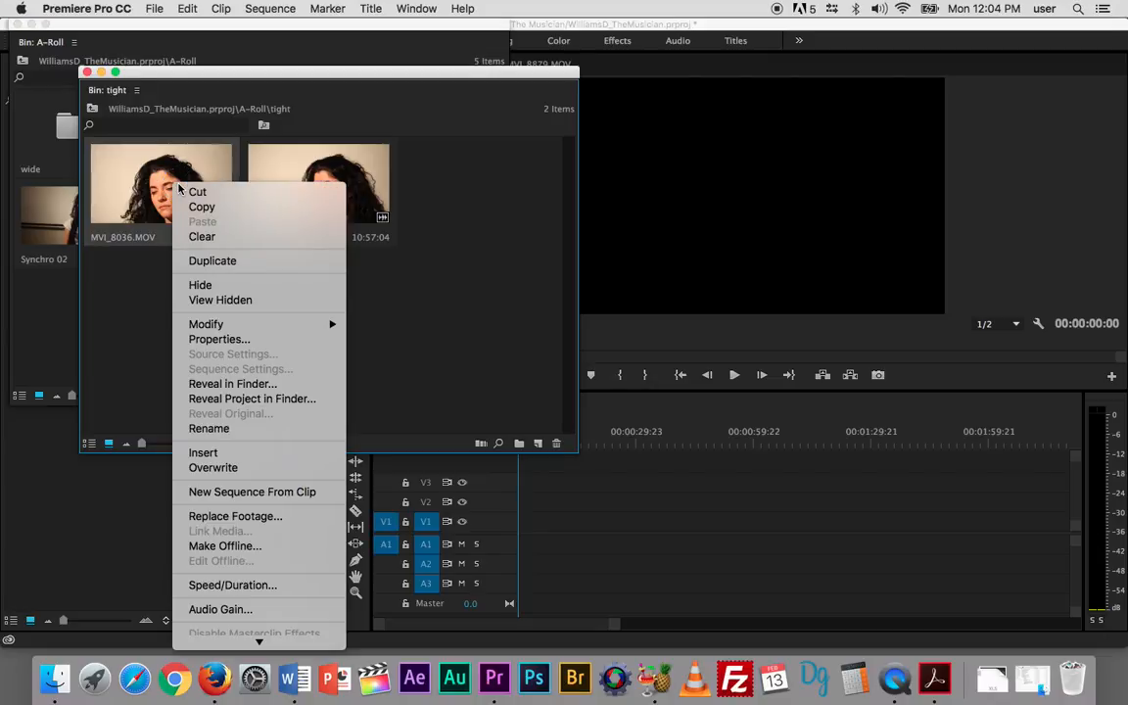
pyautogui.click(225, 492)
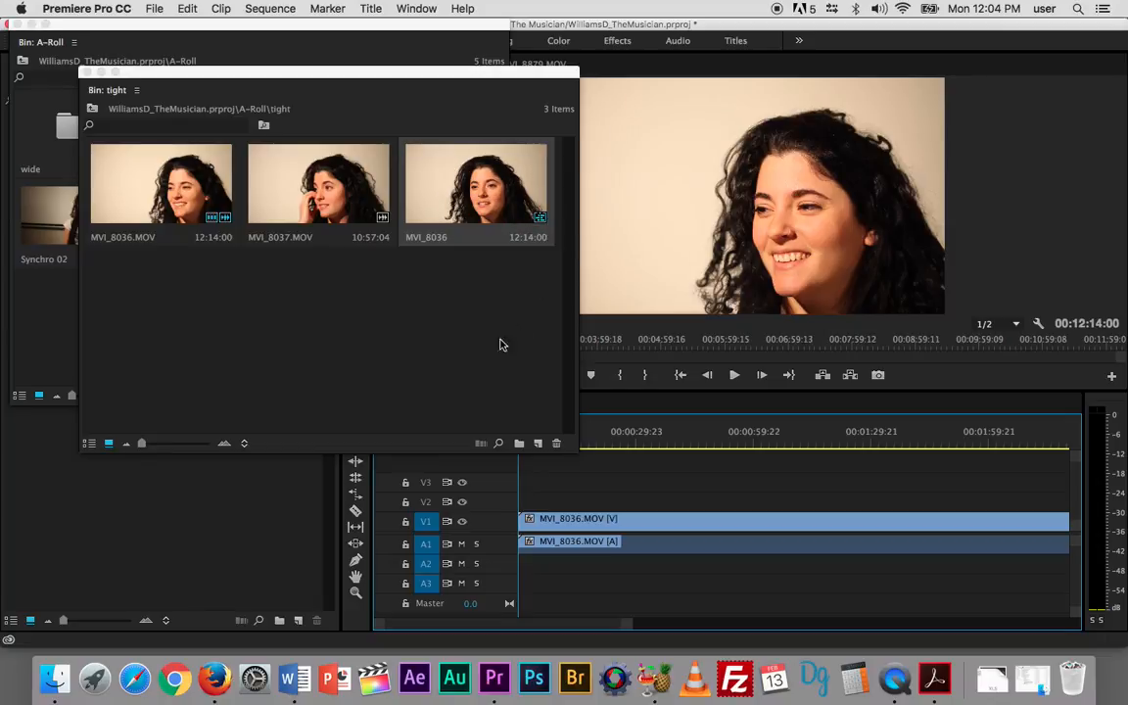
# Step: Rename the new MVI_8036 sequence in the tight bin as Story track
pyautogui.click(432, 238)
pyautogui.write('Story track')
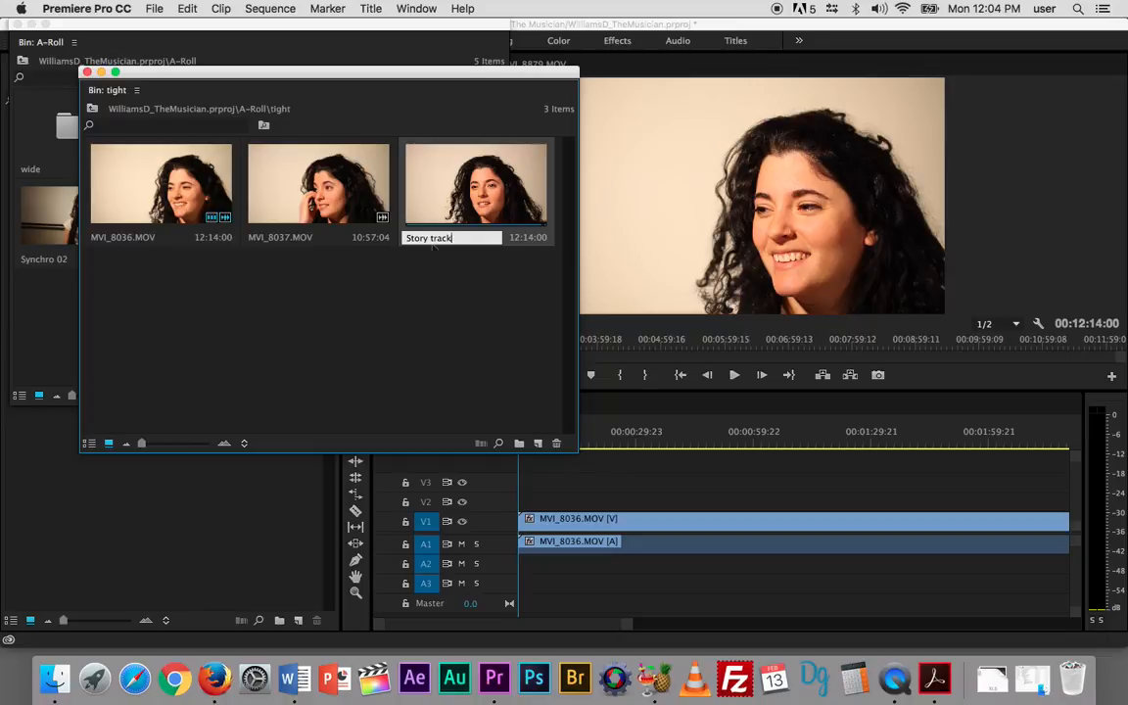
pyautogui.click(424, 336)
# Step: Move the Story track sequence from the tight bin into the A-Roll bin and close both bin windows
pyautogui.moveTo(372, 67); pyautogui.dragTo(621, 62)
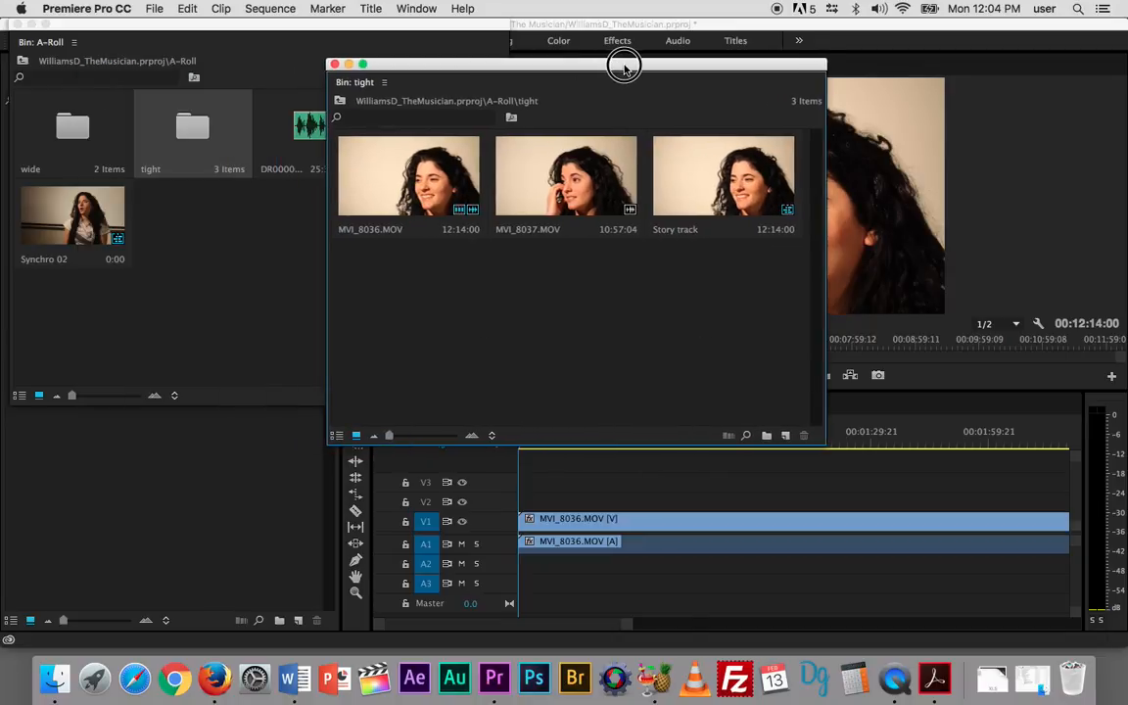
pyautogui.moveTo(720, 181); pyautogui.dragTo(202, 296)
pyautogui.click(334, 65)
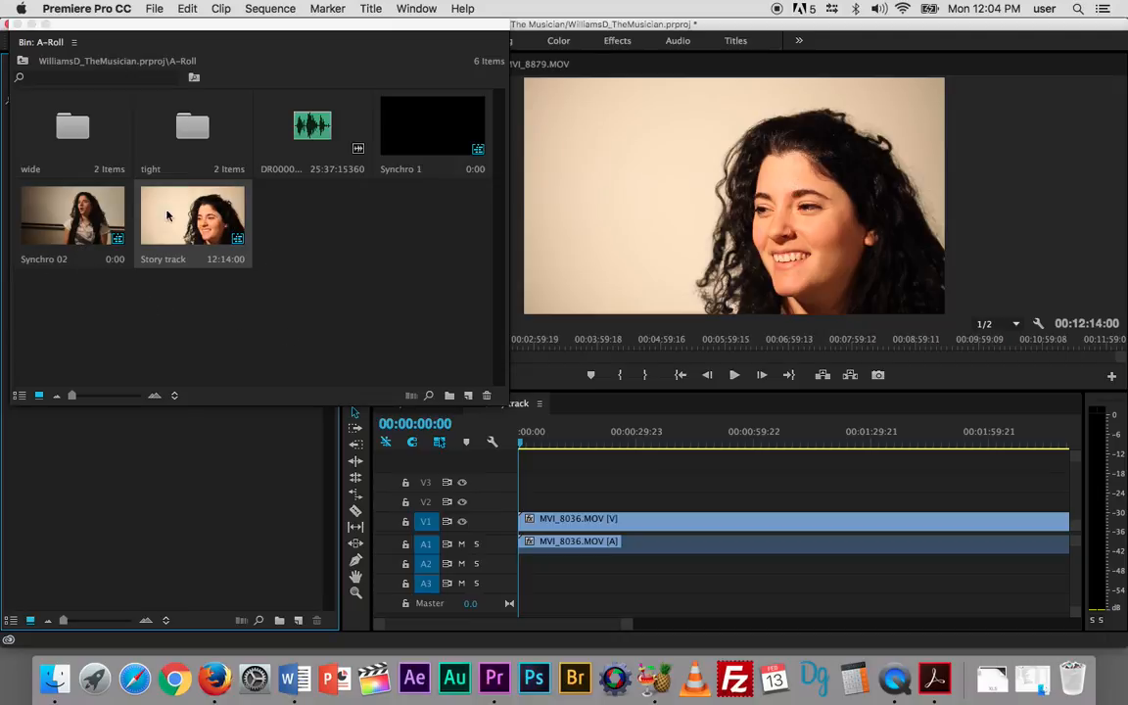
pyautogui.click(17, 24)
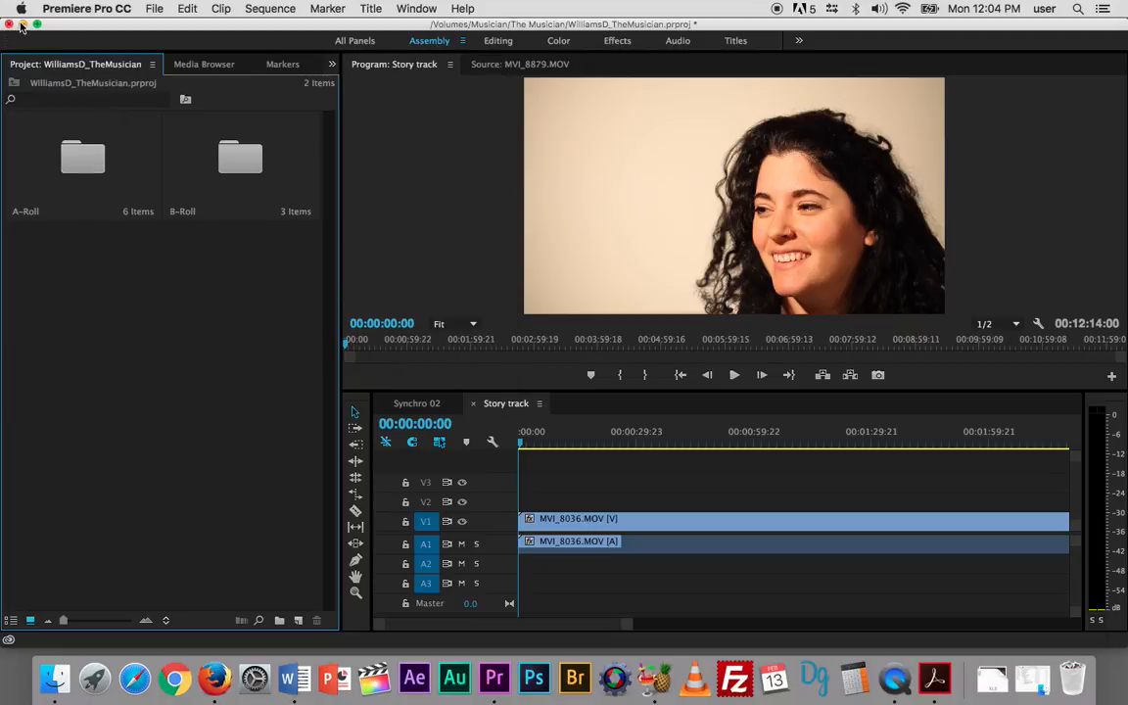